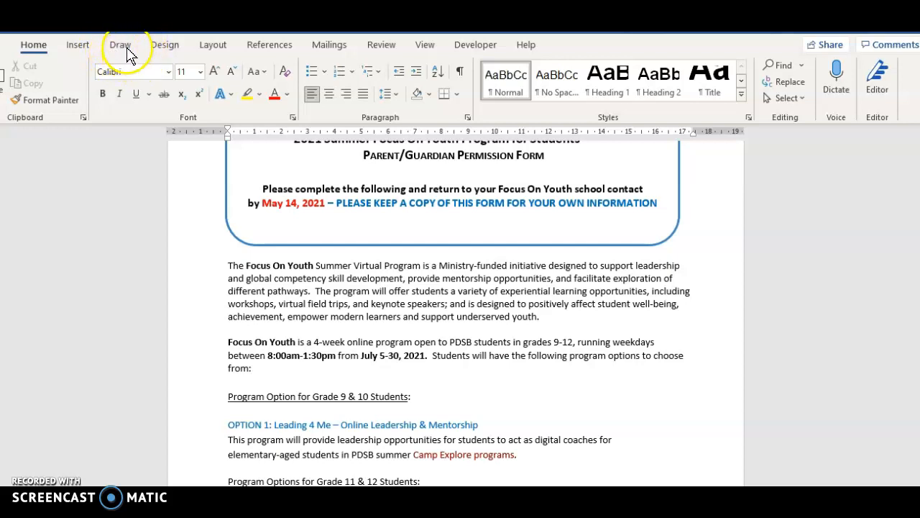
Choose the black pen from the drawing tools for inking on the consent form
scroll(489, 304, down, 10)
scroll(501, 322, down, 20)
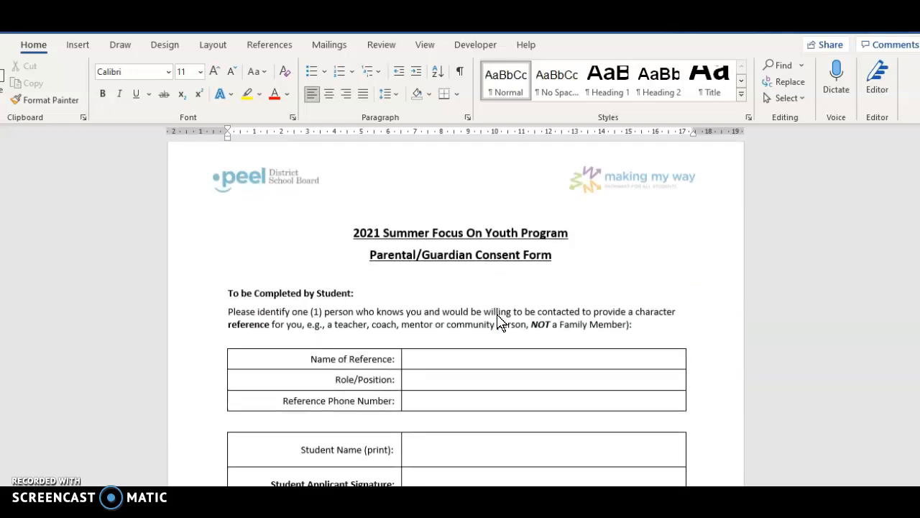
scroll(501, 322, down, 3)
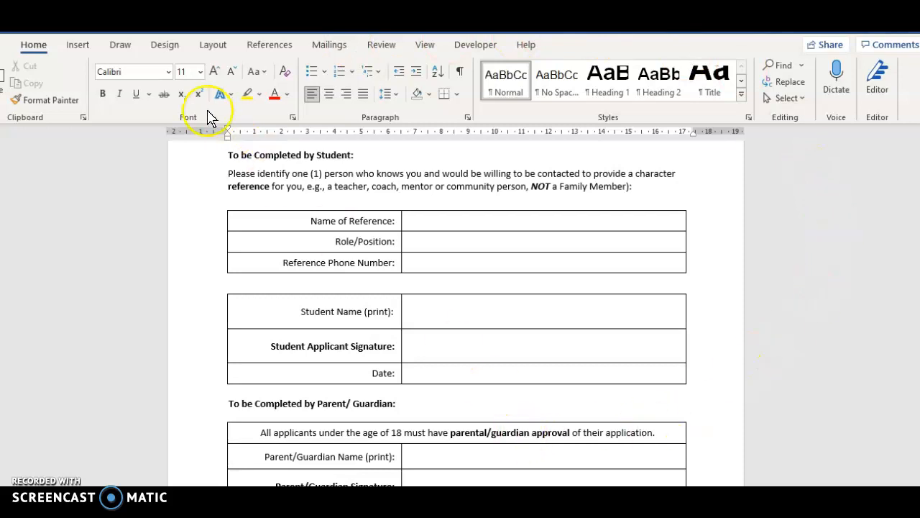
click(132, 50)
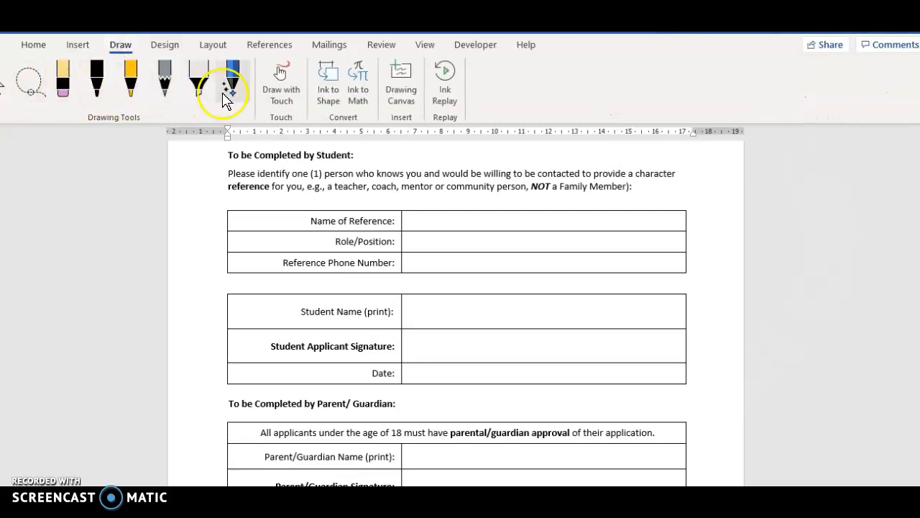
click(97, 87)
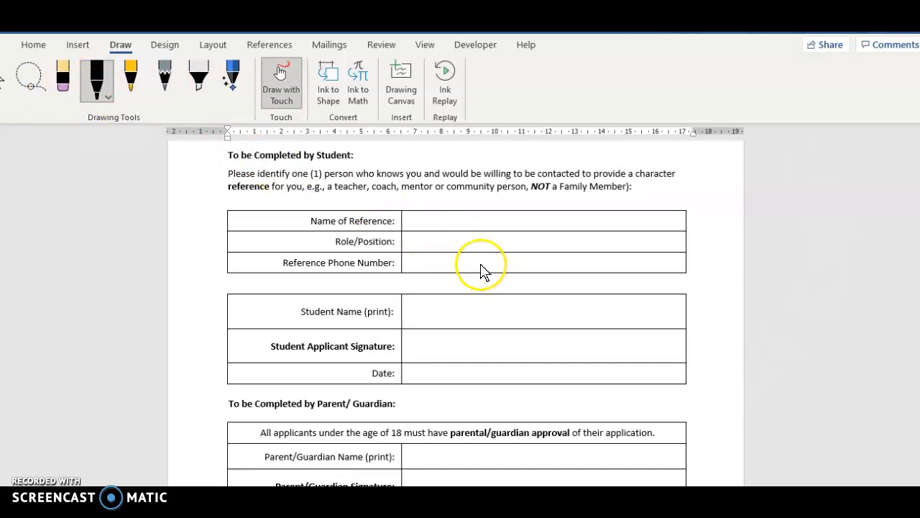
mouse_move(452, 330)
mouse_down()
mouse_move(493, 341)
mouse_move(470, 351)
mouse_up()
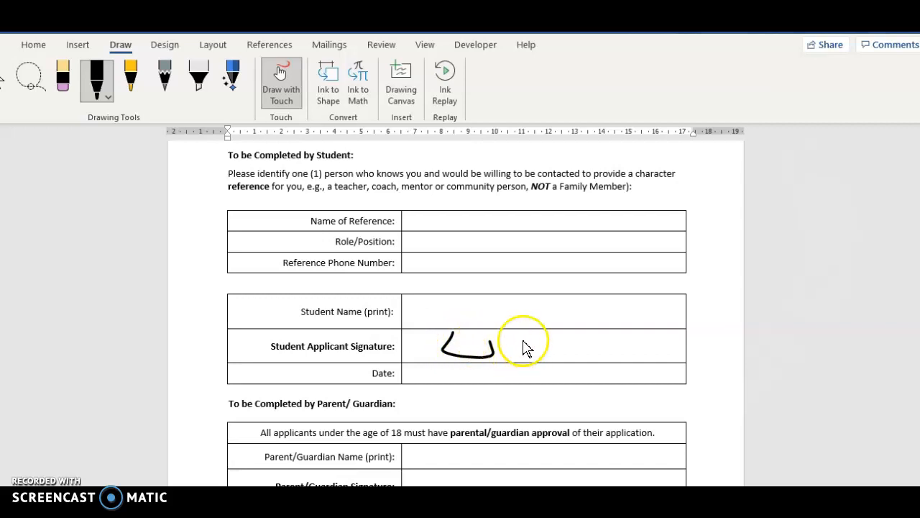
mouse_move(545, 337)
mouse_down()
mouse_move(527, 351)
mouse_move(565, 363)
mouse_move(610, 353)
mouse_up()
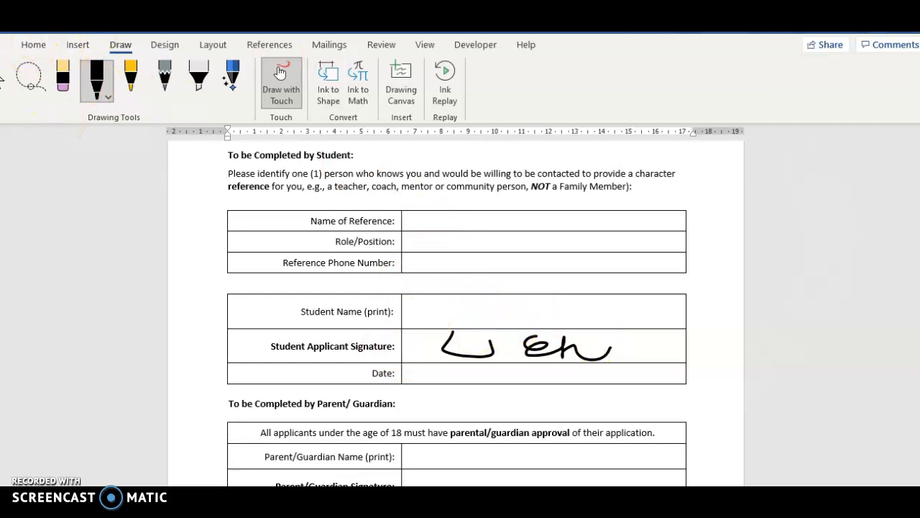
key(ctrl+z)
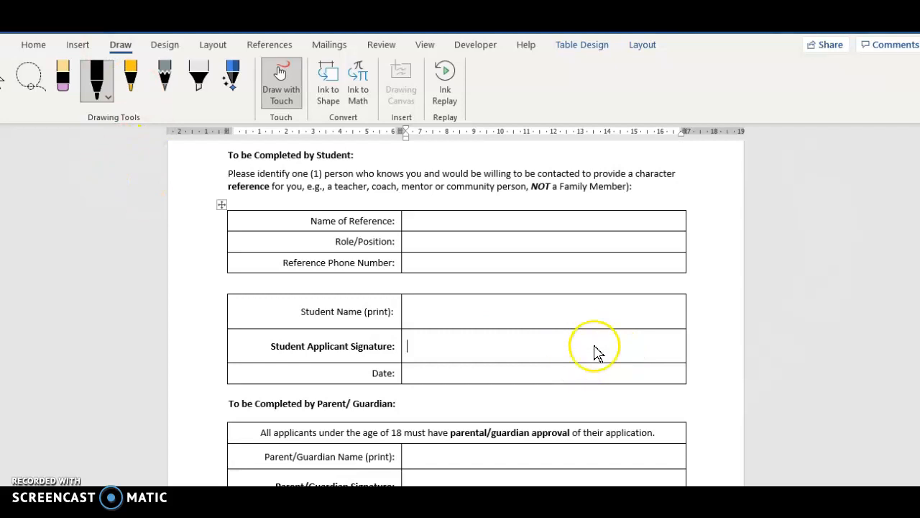
Draw a freehand signature in the Student Applicant Signature cell
mouse_move(426, 333)
mouse_down()
mouse_move(468, 364)
mouse_move(581, 346)
mouse_up()
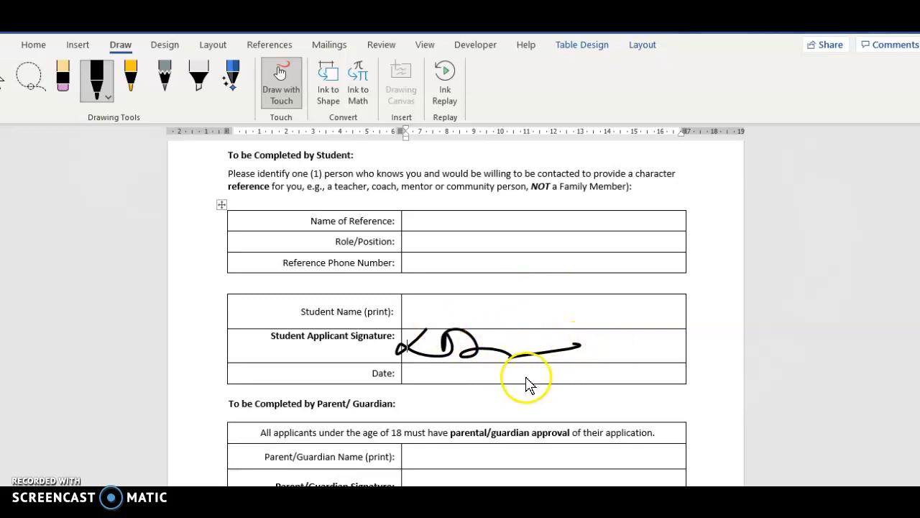
scroll(536, 381, down, 5)
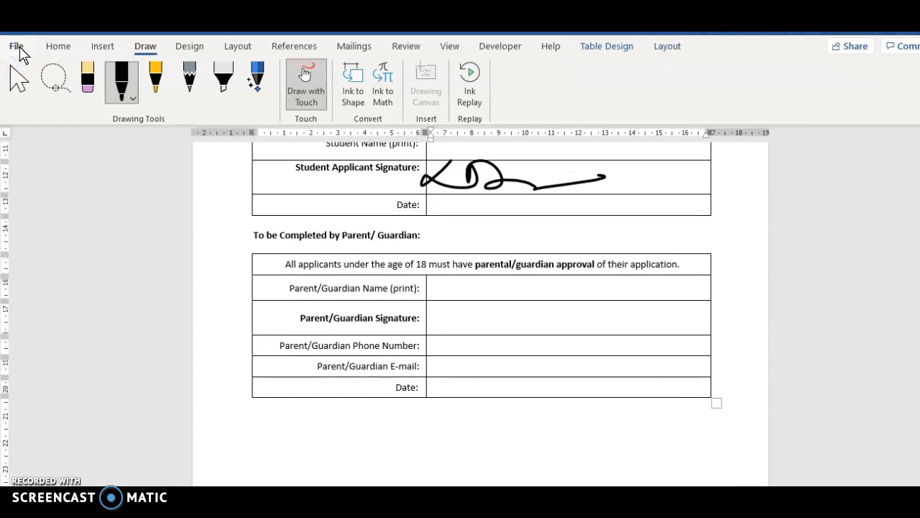
click(18, 47)
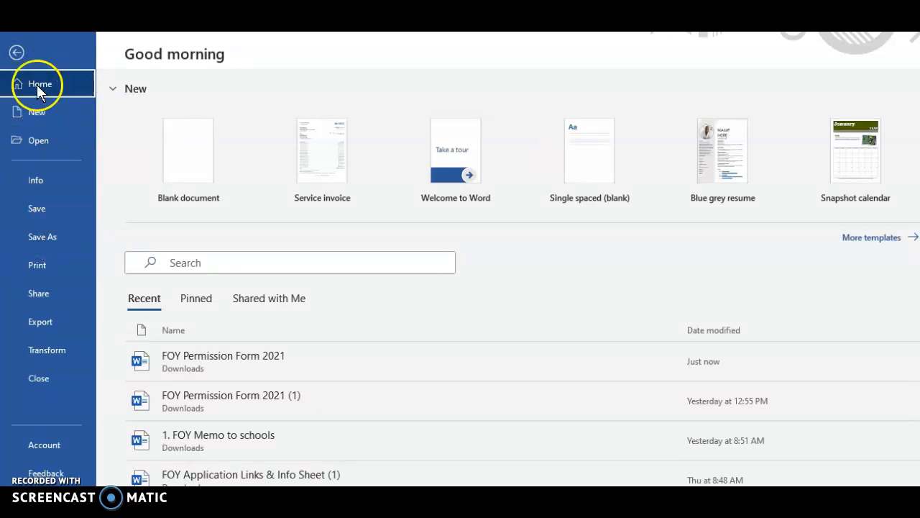
click(17, 53)
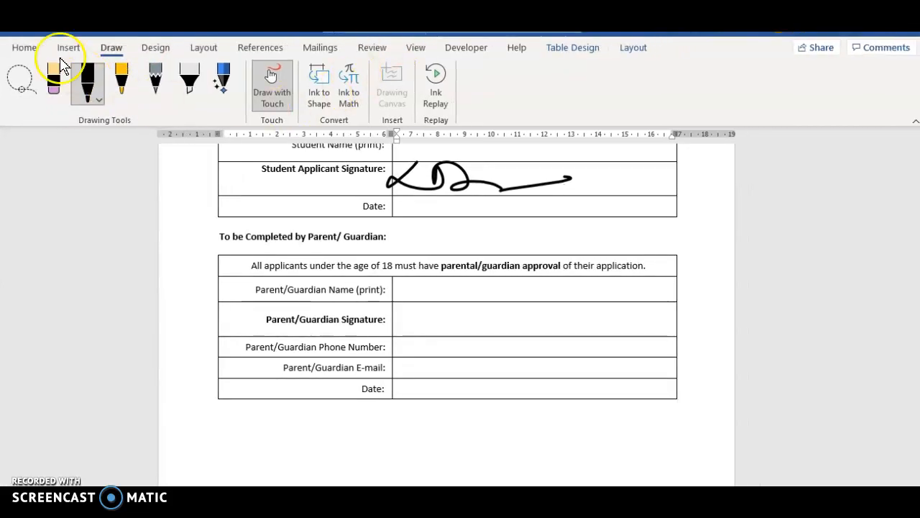
click(23, 50)
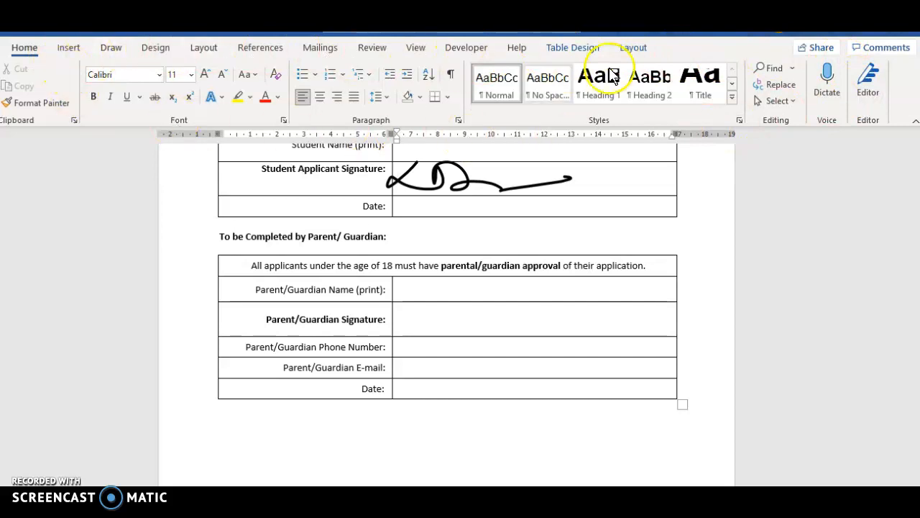
Open the ribbon customization options and turn the Draw tab off and back on
right_click(903, 98)
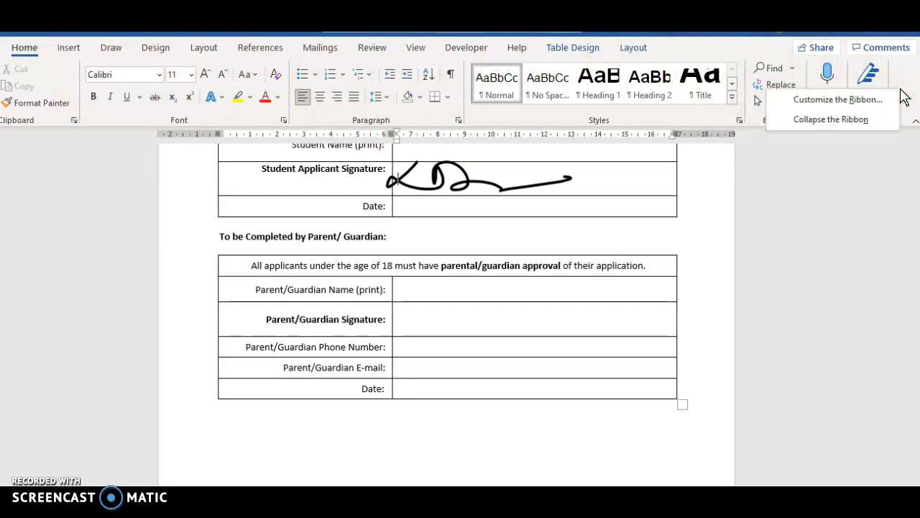
click(845, 105)
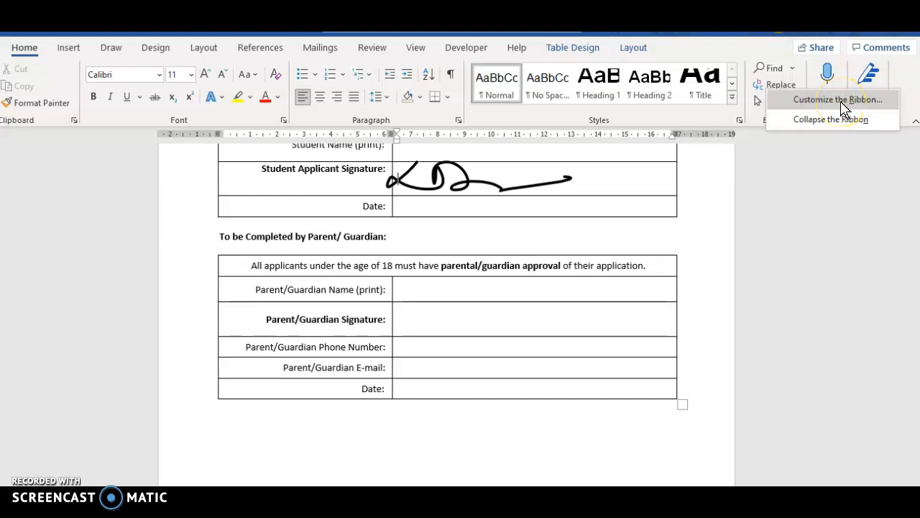
click(843, 105)
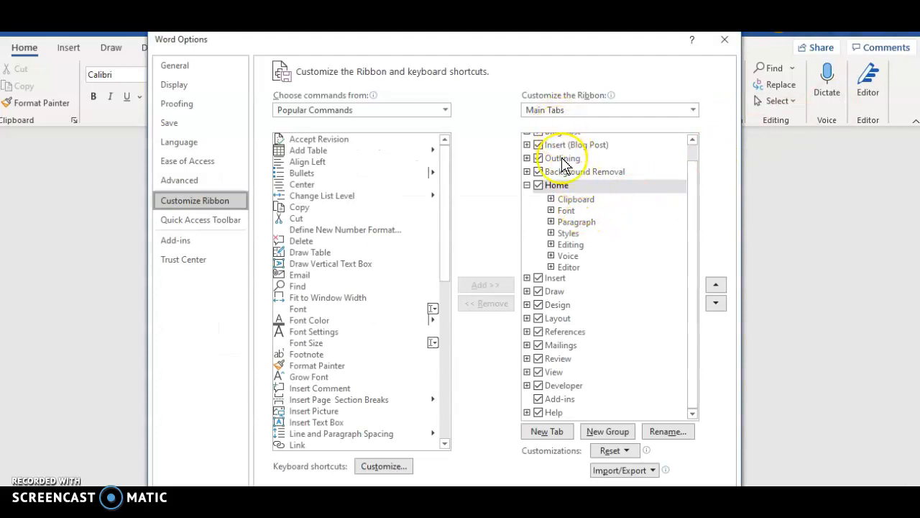
click(539, 291)
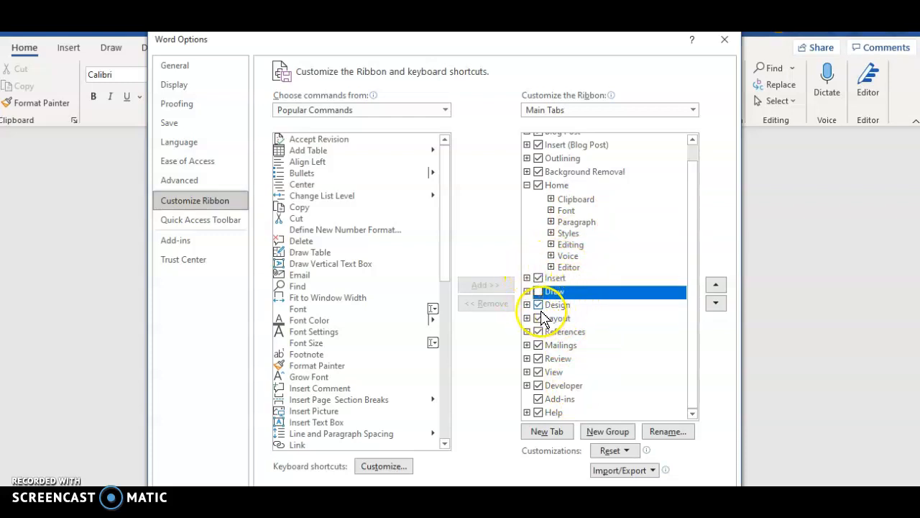
click(540, 292)
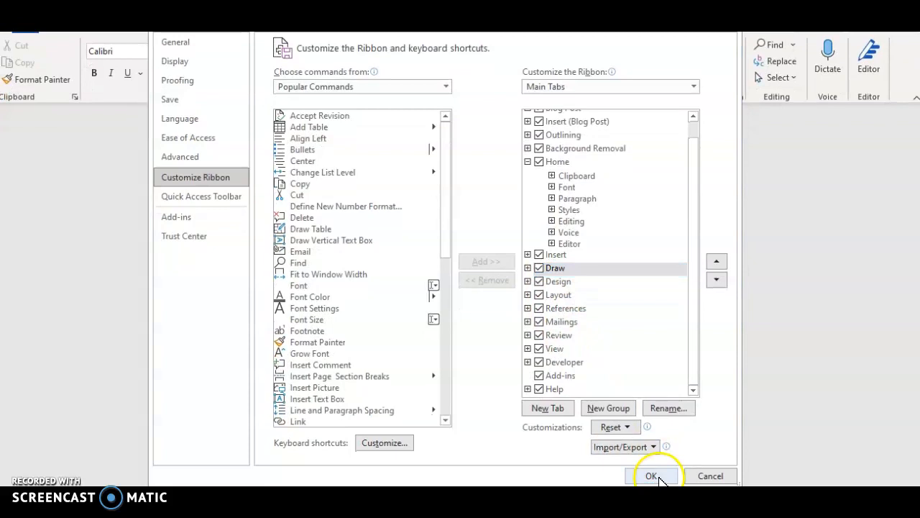
click(652, 476)
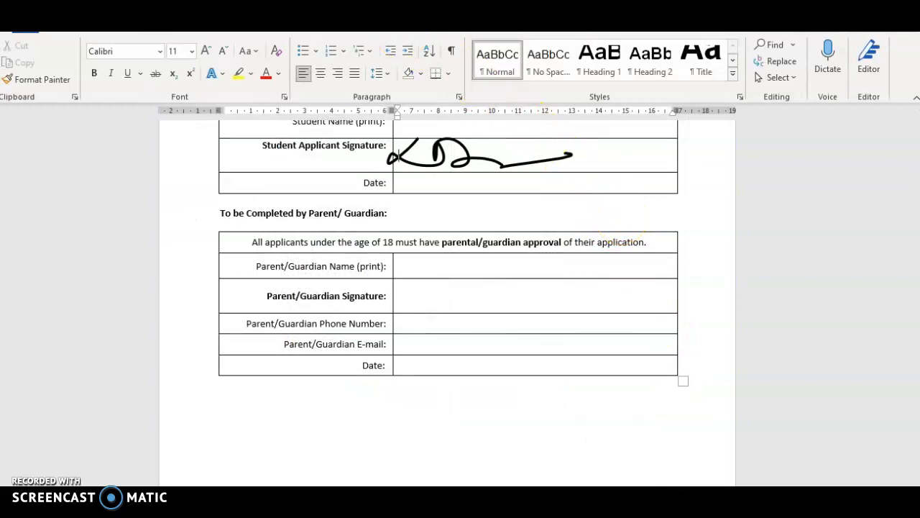
Set the pen to a thinner thickness and a dark blue colour
click(373, 29)
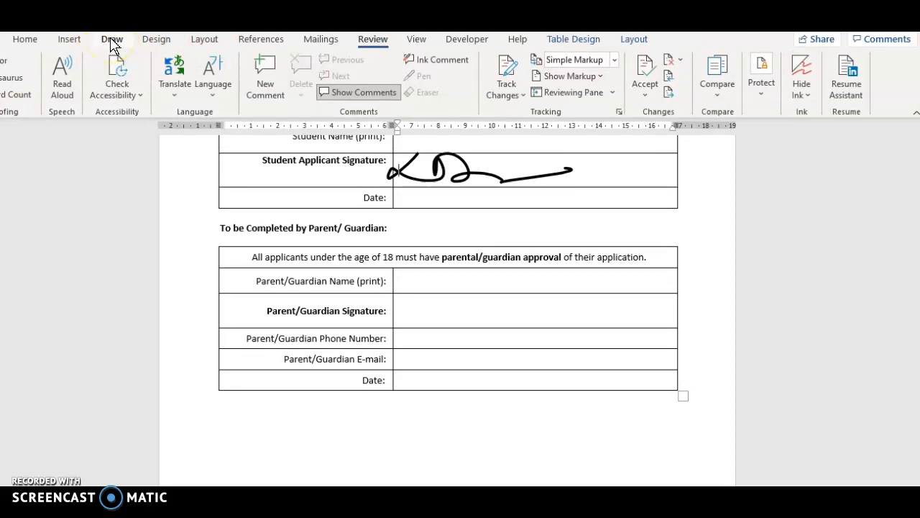
click(112, 43)
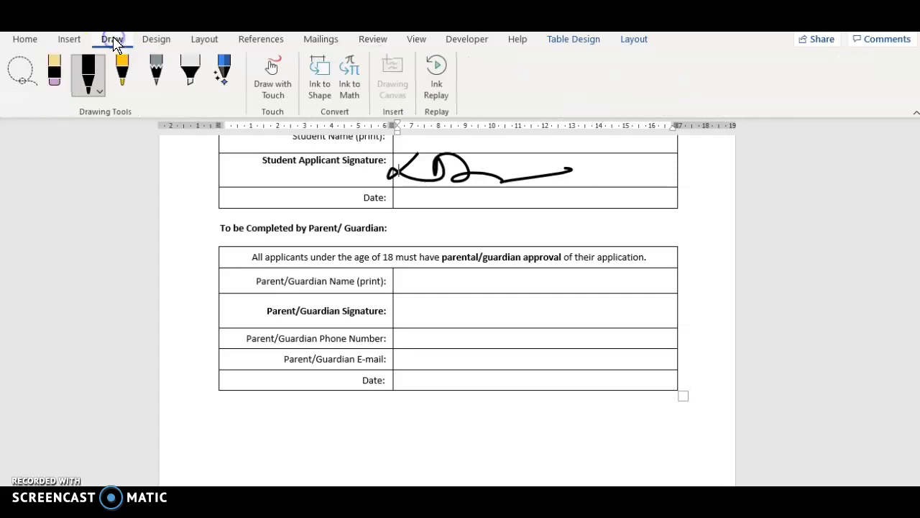
click(93, 89)
click(95, 98)
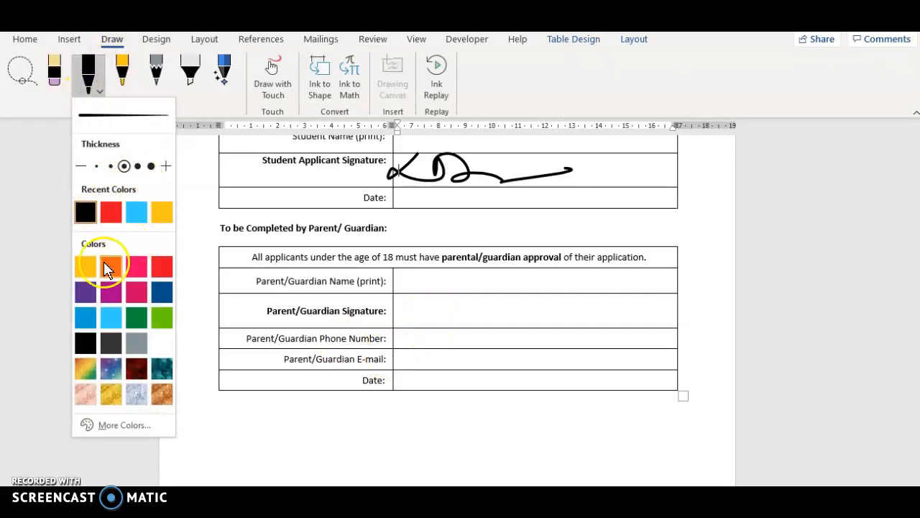
click(96, 166)
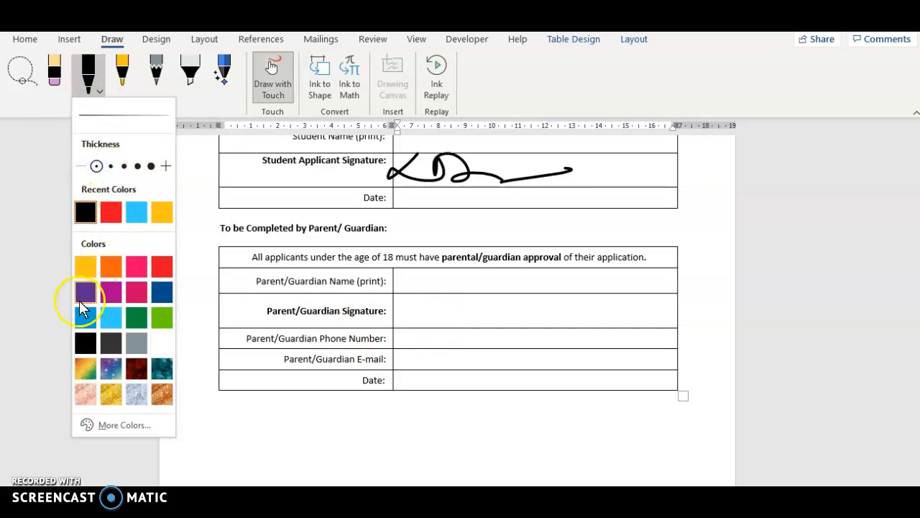
click(163, 292)
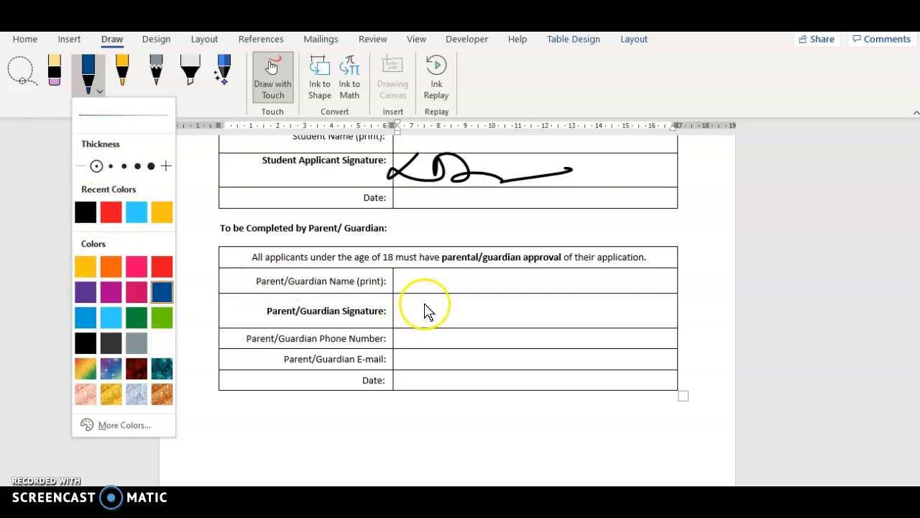
Draw a freehand signature in blue in the Parent/Guardian Signature cell
click(464, 289)
mouse_move(417, 307)
mouse_down()
mouse_move(487, 301)
mouse_move(493, 323)
mouse_move(621, 304)
mouse_up()
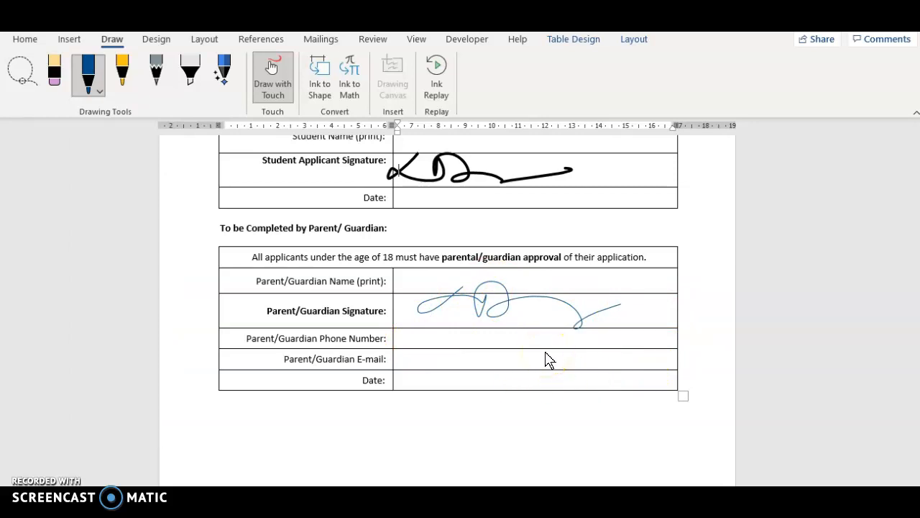
click(25, 40)
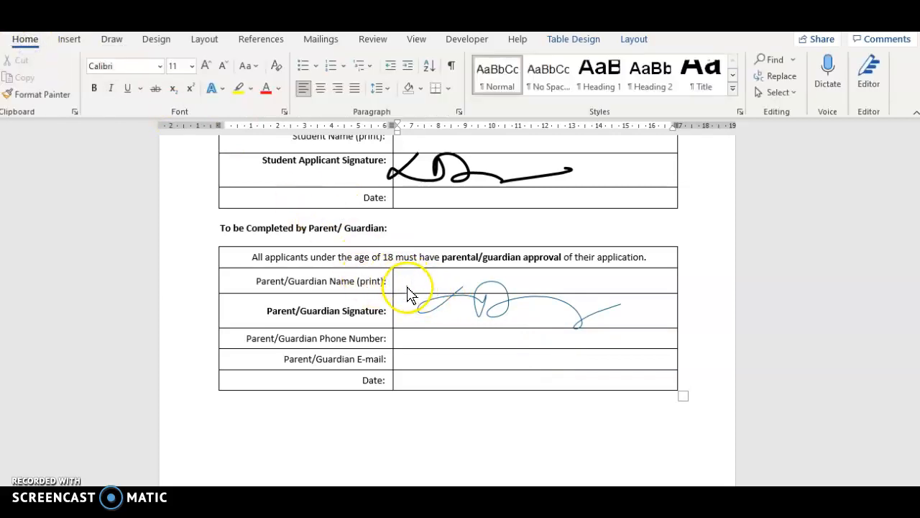
click(110, 40)
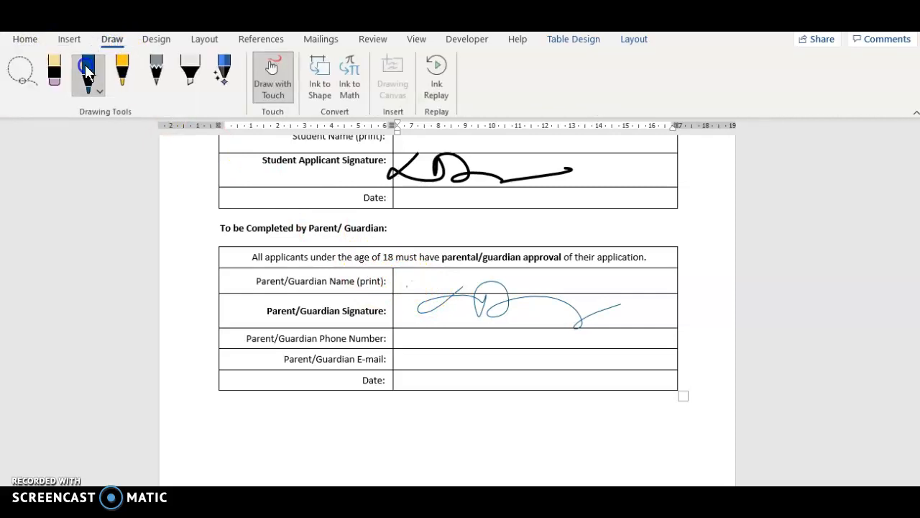
Put the pen away to return to normal text editing
click(101, 79)
click(90, 81)
click(97, 201)
key(Escape)
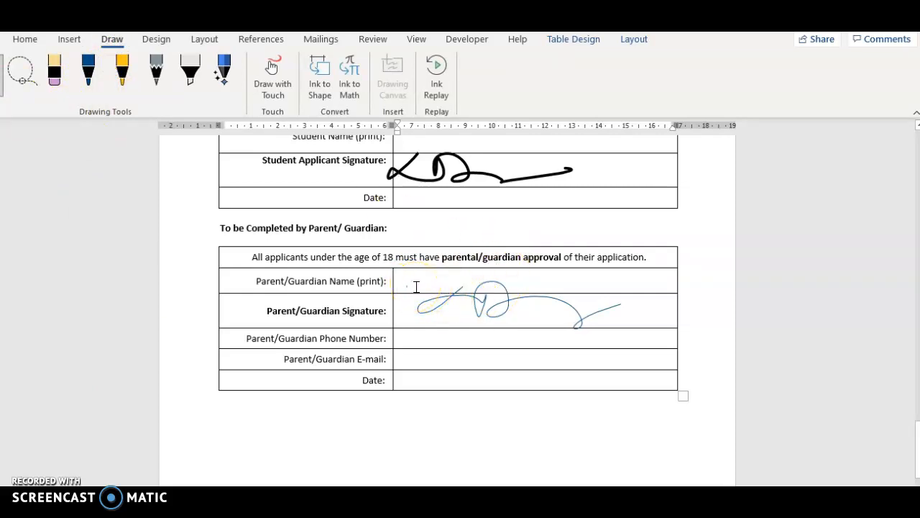
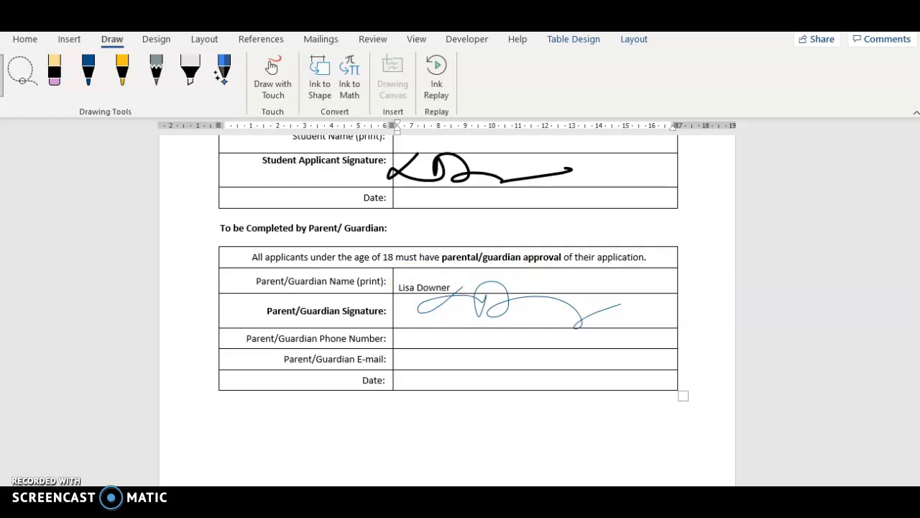
Enter the parent's full name in the Parent/Guardian Name (print) cell
click(406, 339)
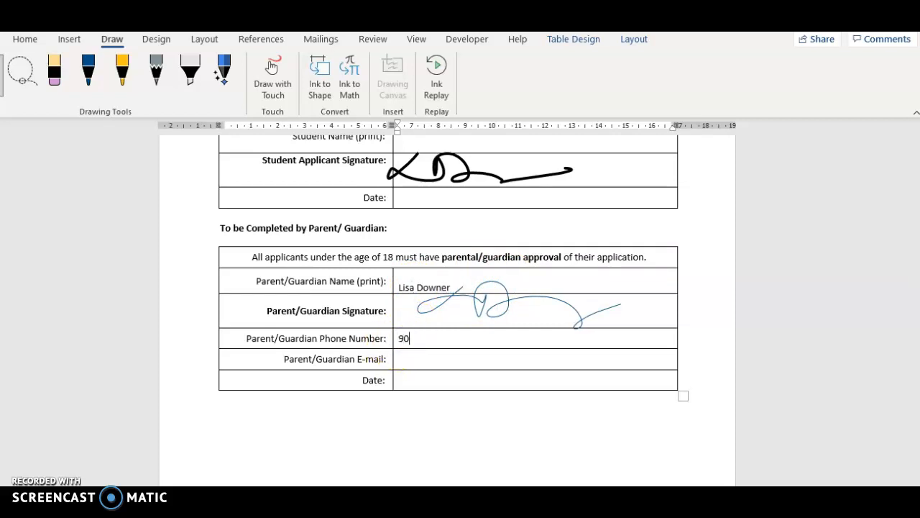